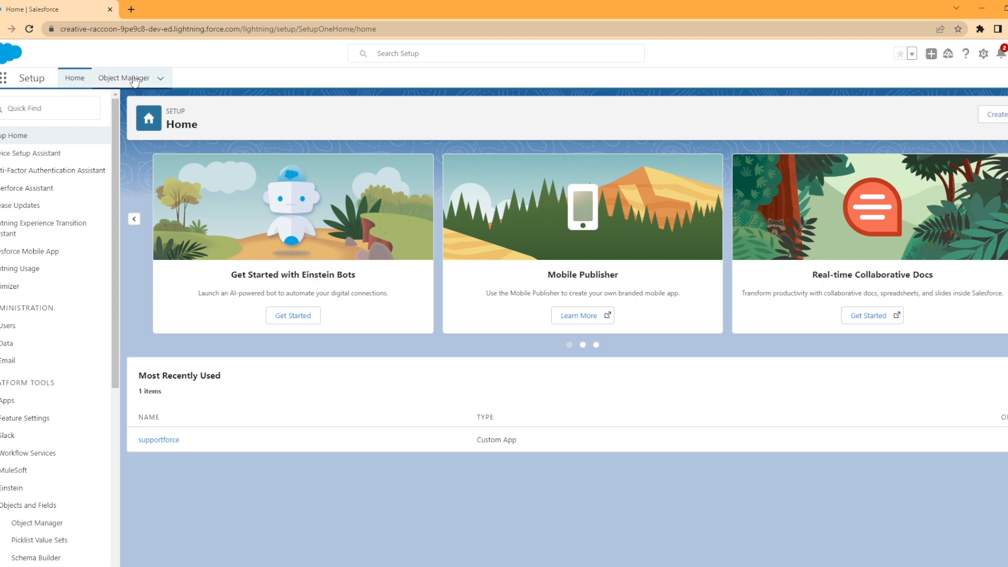
Create a new custom field on the Account object with the Currency data type and proceed to its details
{"action": "left_click", "coordinate": [134, 79]}
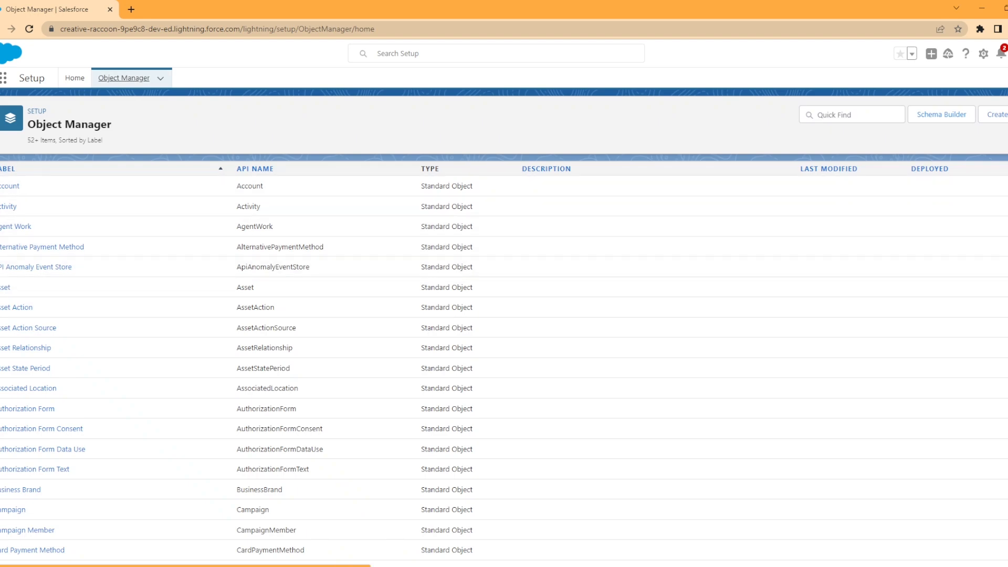
{"action": "left_click", "coordinate": [9, 186]}
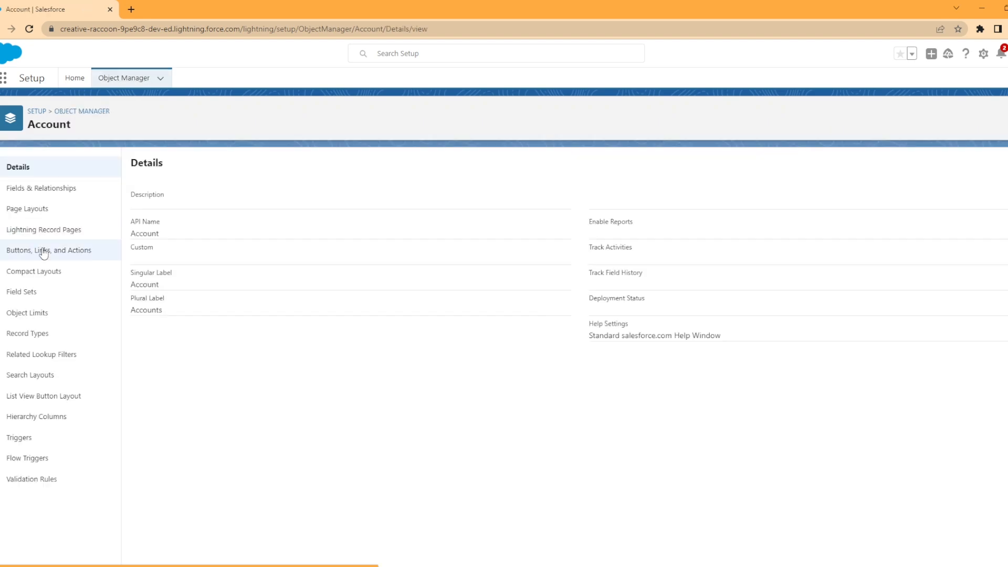
{"action": "left_click", "coordinate": [43, 197]}
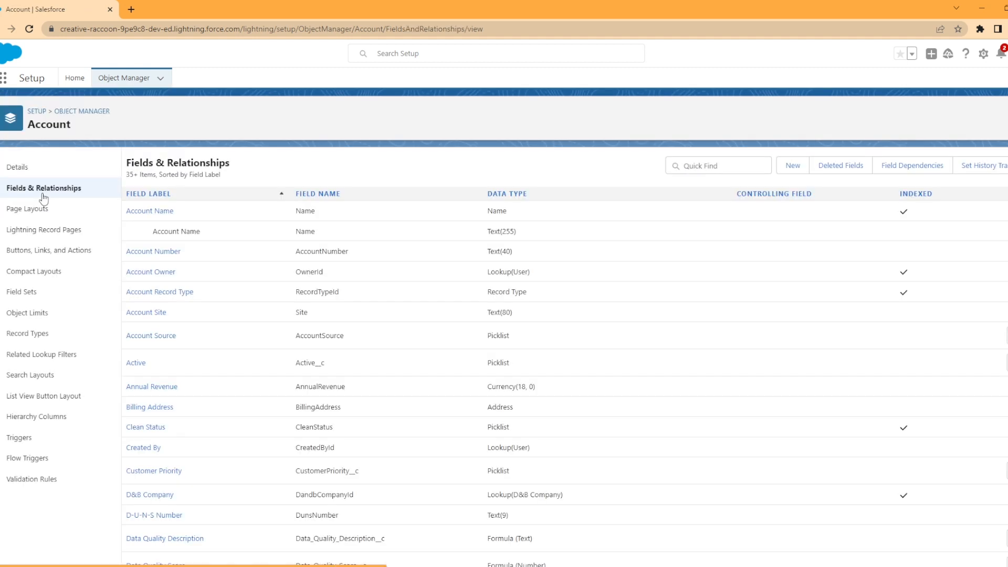
{"action": "left_click", "coordinate": [792, 166]}
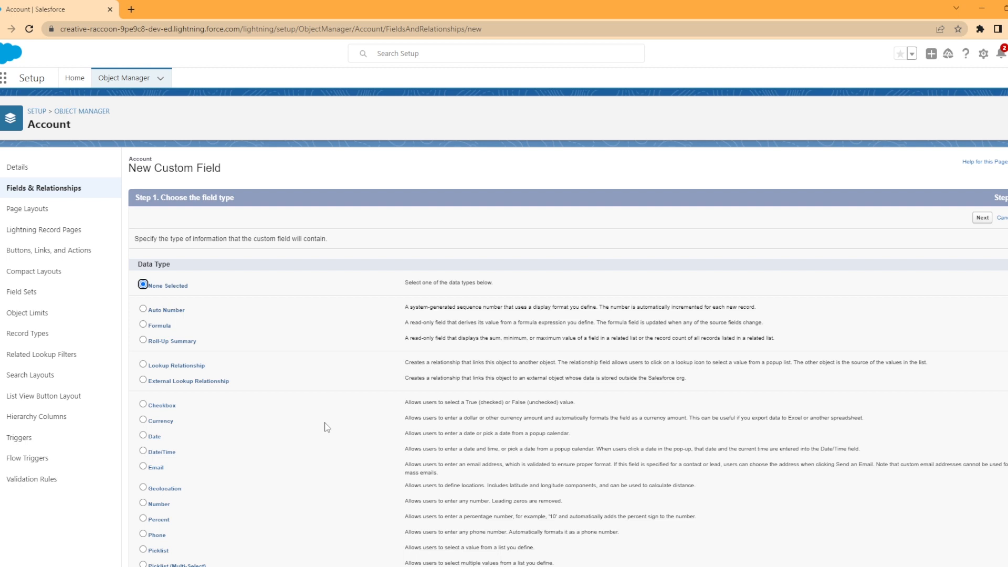
{"action": "left_click", "coordinate": [143, 420]}
{"action": "scroll", "coordinate": [945, 370], "scroll_direction": "down", "scroll_amount": 3}
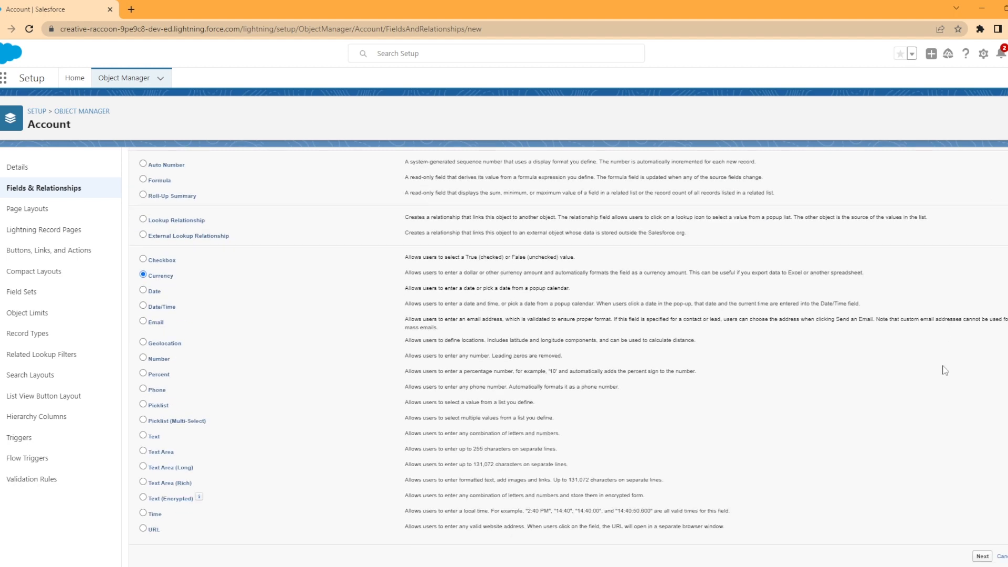
{"action": "left_click", "coordinate": [982, 556]}
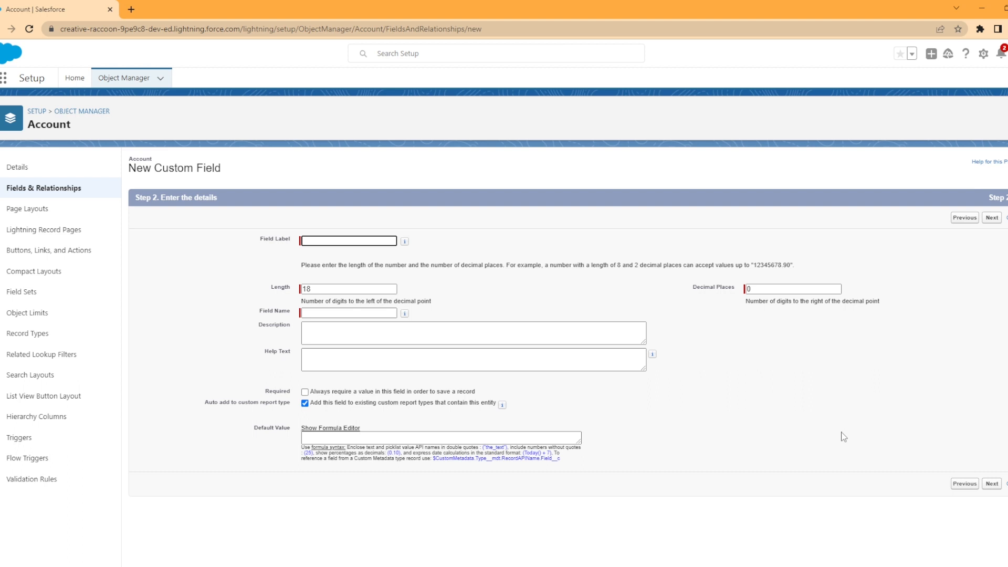
Label the custom field Monthly Income, set 2 decimal places, and try to continue to field-level security
{"action": "type", "text": "Monthly Income"}
{"action": "left_click", "coordinate": [450, 294]}
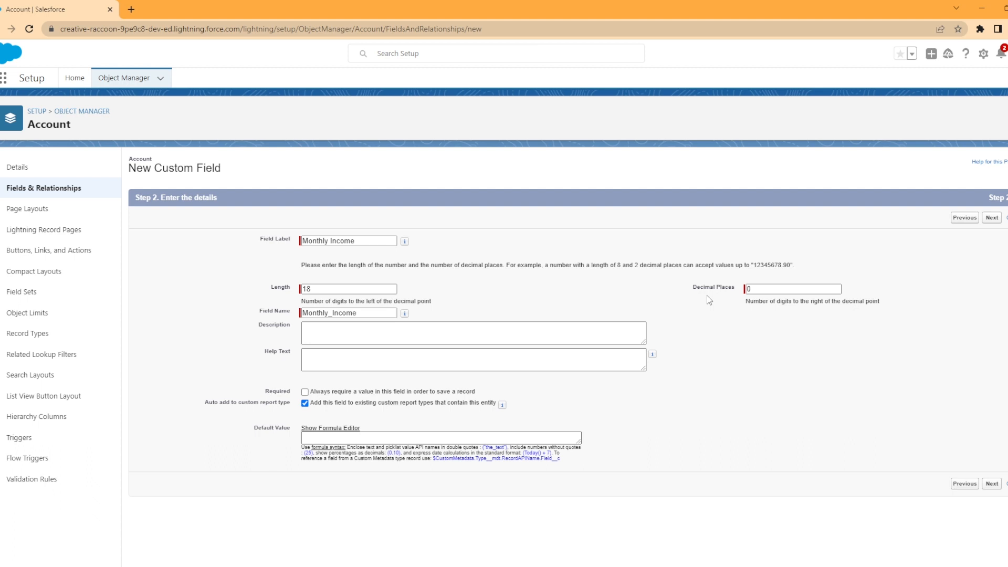
{"action": "left_click", "coordinate": [801, 290]}
{"action": "type", "text": "2"}
{"action": "left_click", "coordinate": [738, 343]}
{"action": "left_click", "coordinate": [992, 217]}
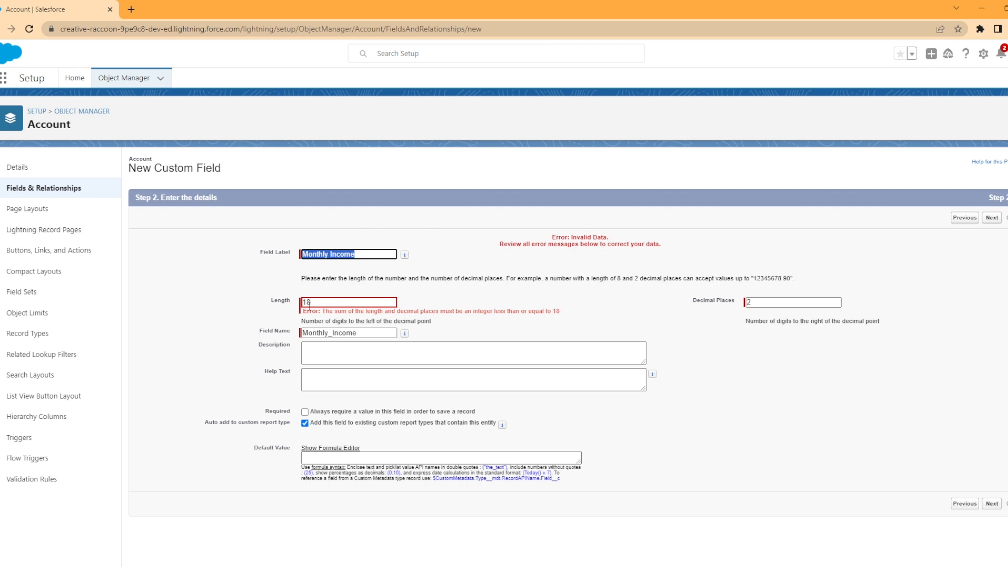
Set the Monthly Income field's length to 16 digits and continue to field-level security
{"action": "left_click", "coordinate": [313, 303]}
{"action": "key", "text": "BackSpace"}
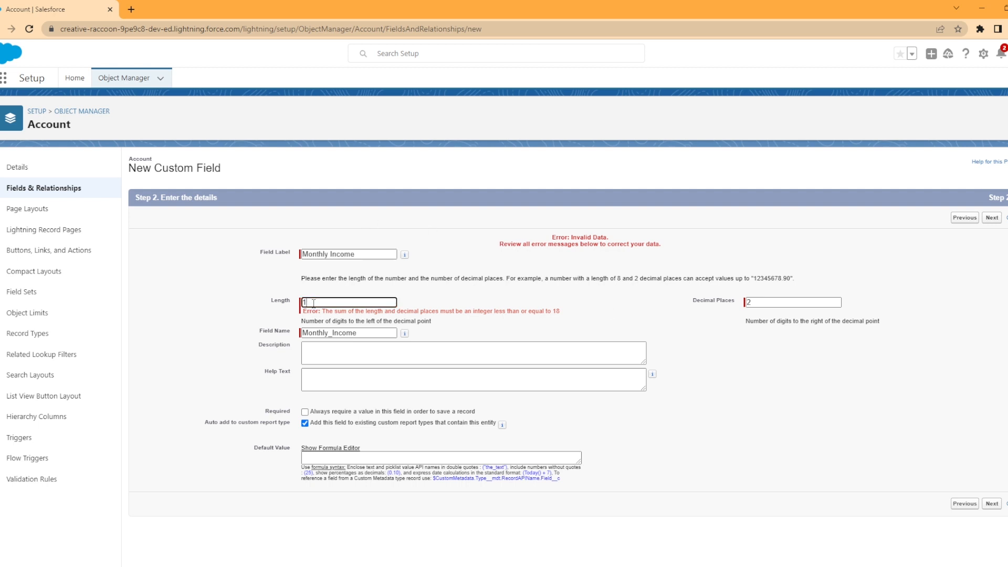
{"action": "type", "text": "6"}
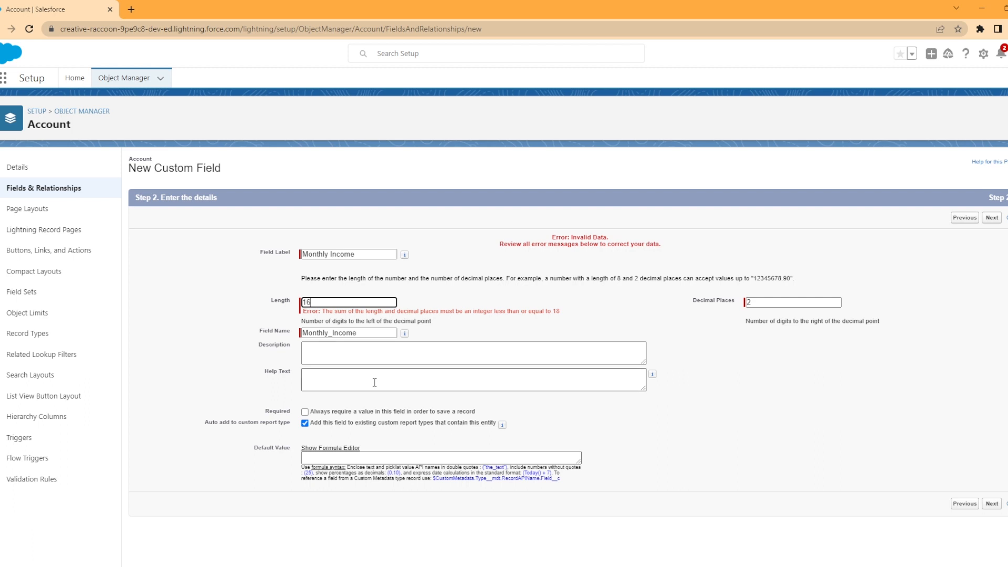
{"action": "left_click", "coordinate": [992, 219]}
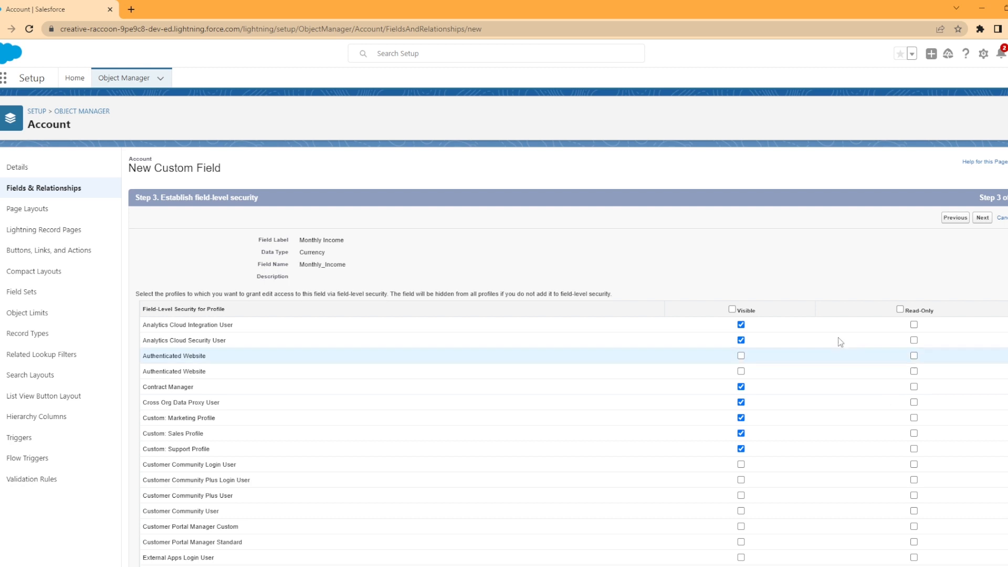
Make the Monthly Income field visible to all profiles
{"action": "left_click", "coordinate": [731, 310]}
{"action": "scroll", "coordinate": [698, 386], "scroll_direction": "down", "scroll_amount": 7}
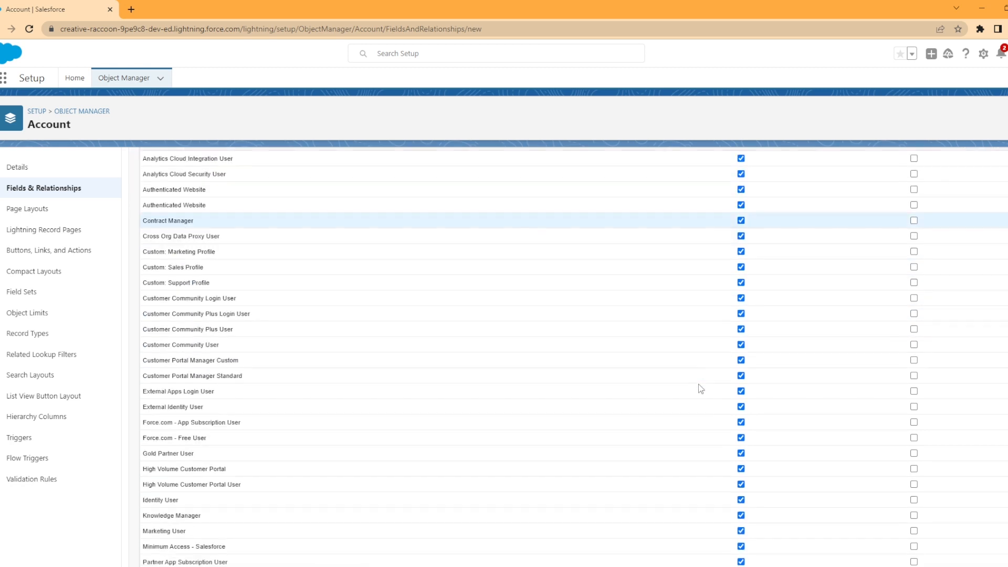
{"action": "scroll", "coordinate": [751, 452], "scroll_direction": "up", "scroll_amount": 5}
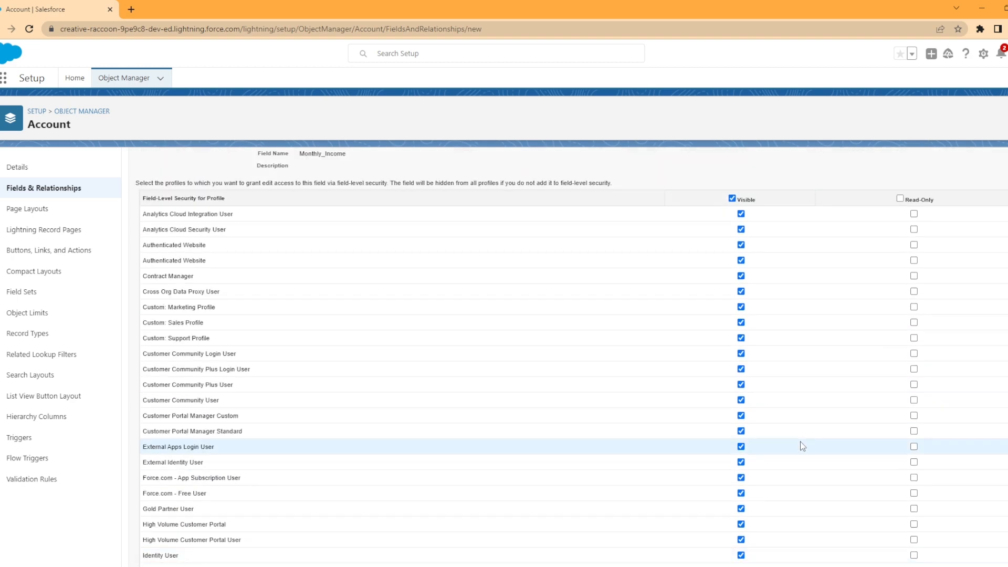
{"action": "scroll", "coordinate": [803, 418], "scroll_direction": "up", "scroll_amount": 2}
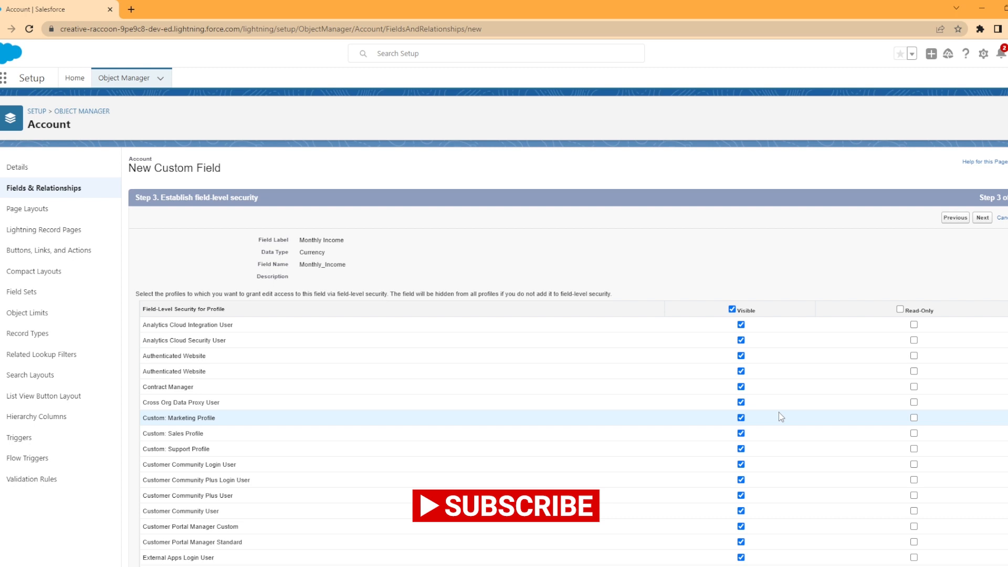
{"action": "left_click", "coordinate": [914, 325]}
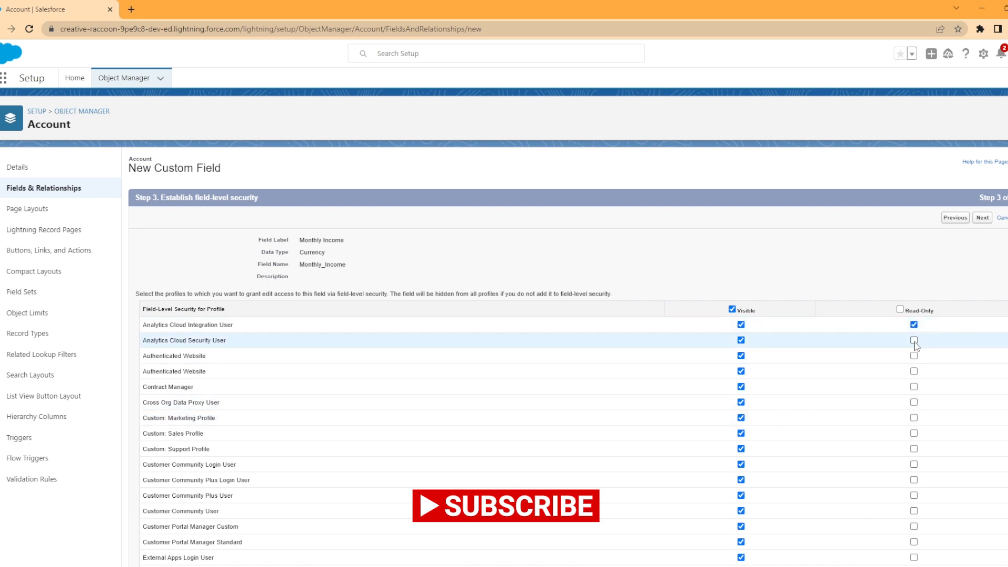
{"action": "left_click", "coordinate": [914, 340]}
{"action": "left_click", "coordinate": [914, 325]}
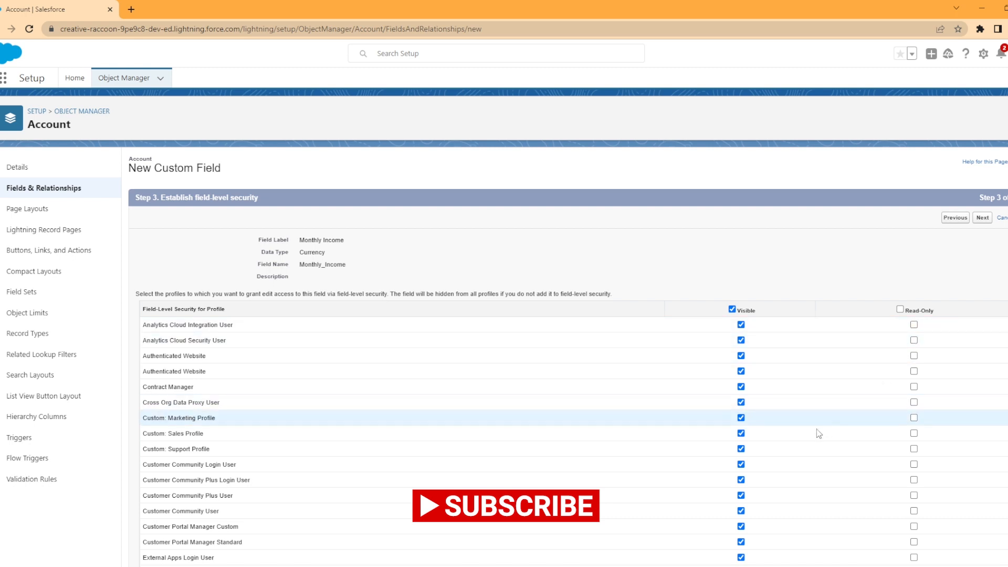
Accept the field-level security, include Monthly Income in all Account page layouts, and save the field
{"action": "scroll", "coordinate": [817, 434], "scroll_direction": "down", "scroll_amount": 8}
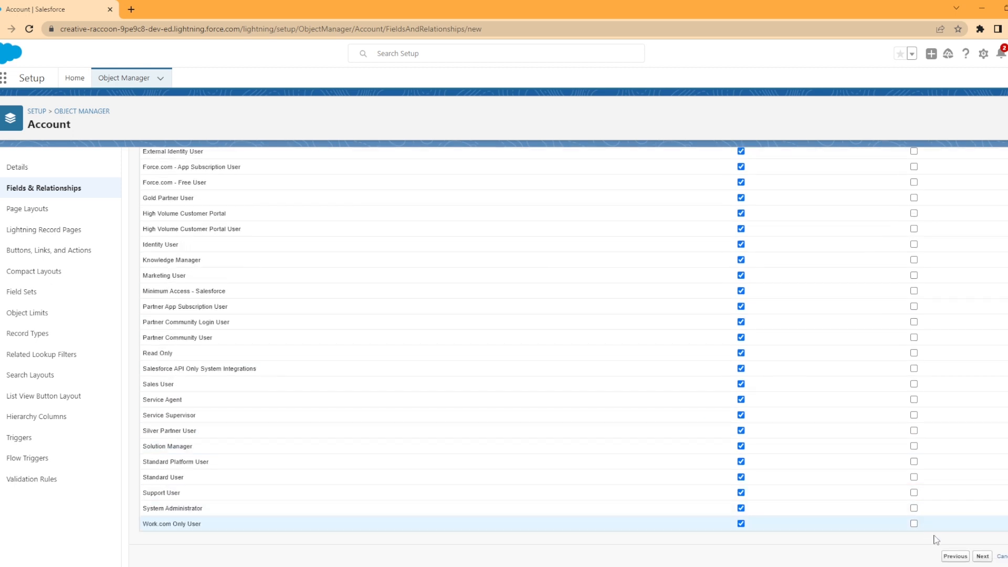
{"action": "left_click", "coordinate": [981, 556]}
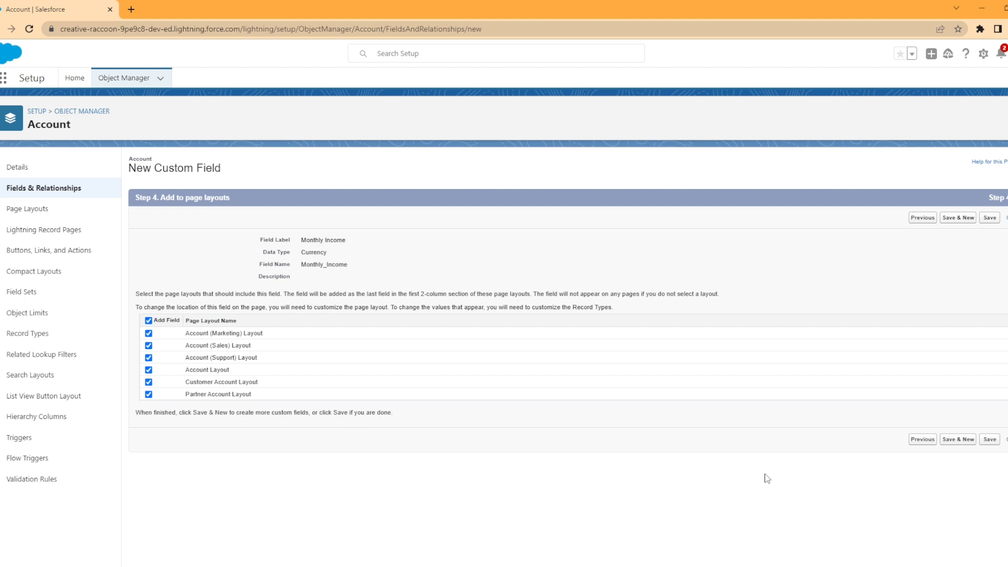
{"action": "left_click", "coordinate": [990, 217]}
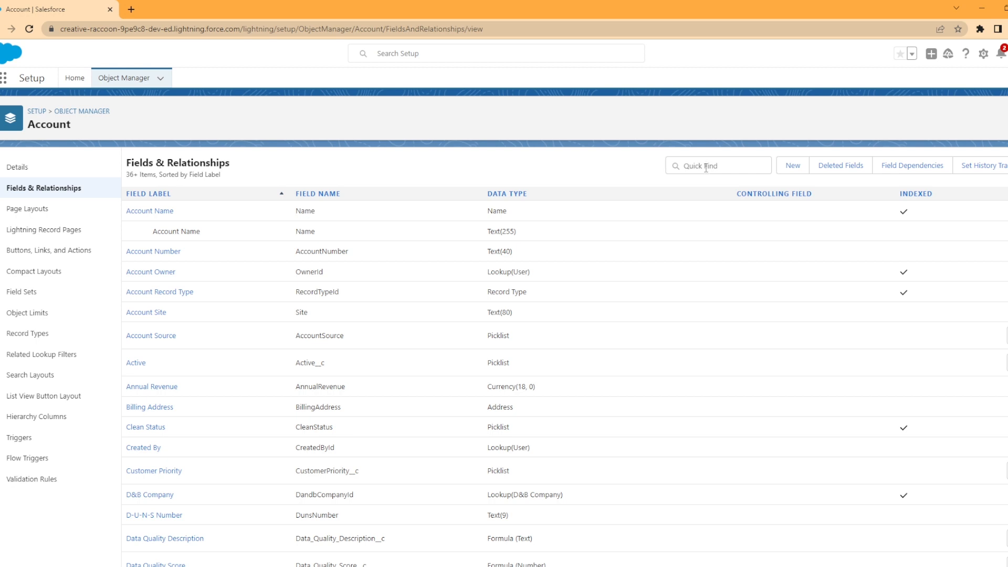
On the Burlington Textiles Corp of America account record, set Monthly Income to 2.02 and save the record
{"action": "scroll", "coordinate": [561, 475], "scroll_direction": "down", "scroll_amount": 6}
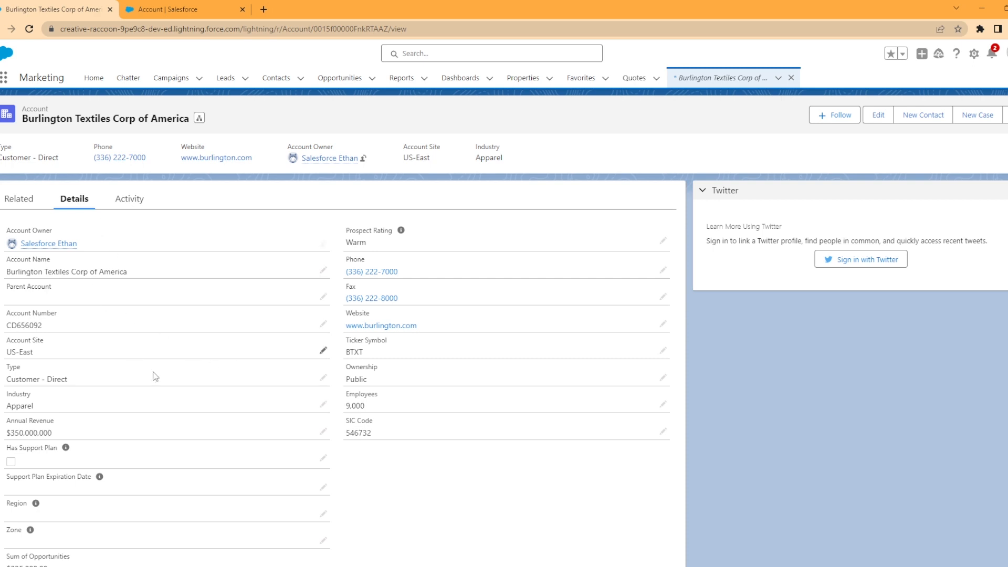
{"action": "scroll", "coordinate": [190, 393], "scroll_direction": "down", "scroll_amount": 3}
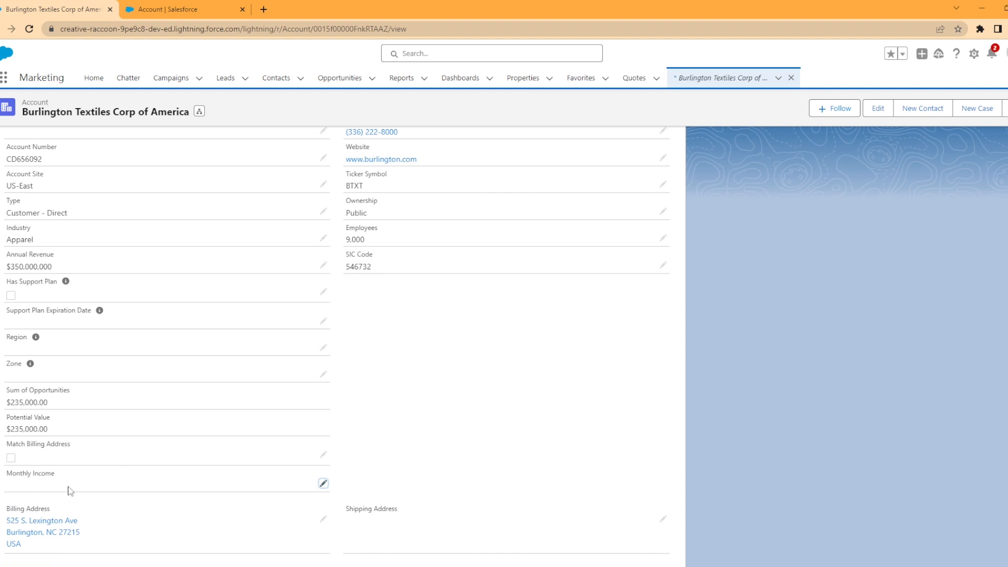
{"action": "left_click", "coordinate": [323, 483]}
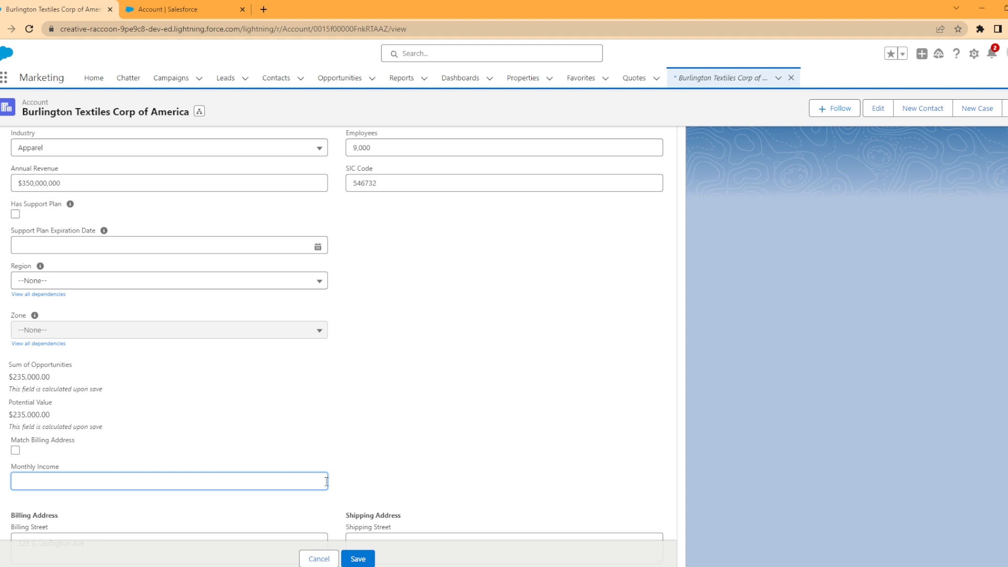
{"action": "type", "text": "2,02"}
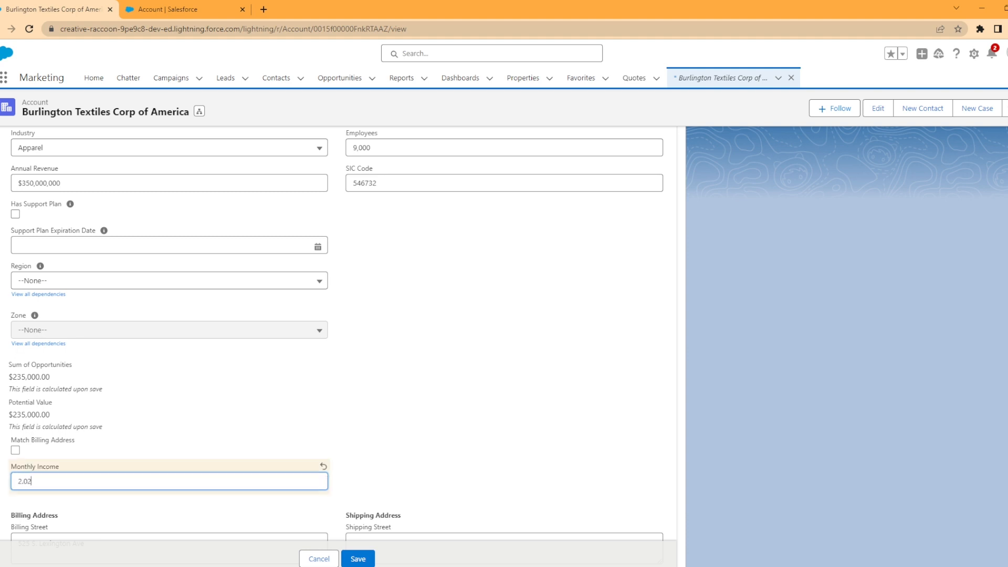
{"action": "left_click", "coordinate": [370, 559]}
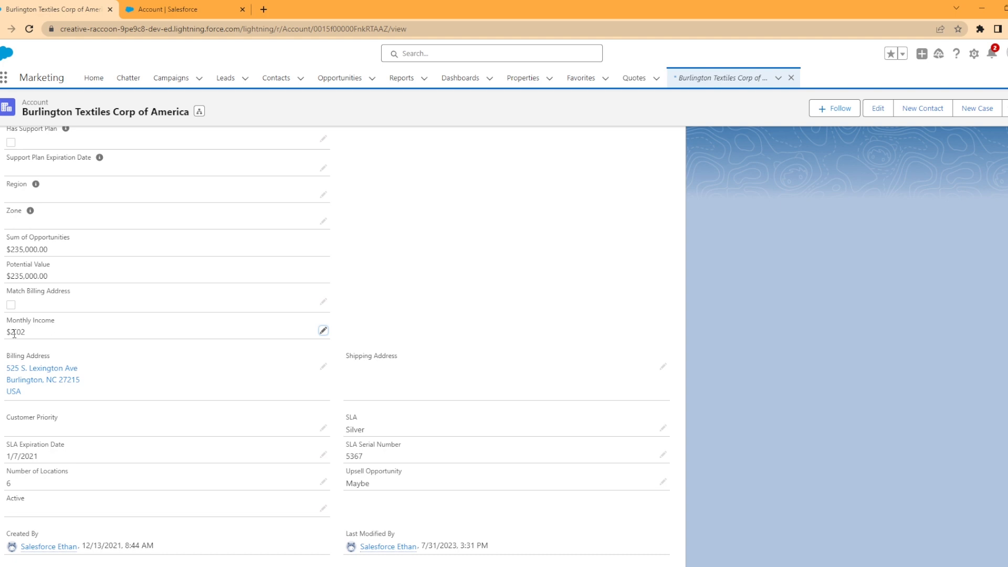
Edit the account's Monthly Income again, entering 2.301 and replacing it with 2.31 to test the two-decimal rounding
{"action": "left_click", "coordinate": [323, 330]}
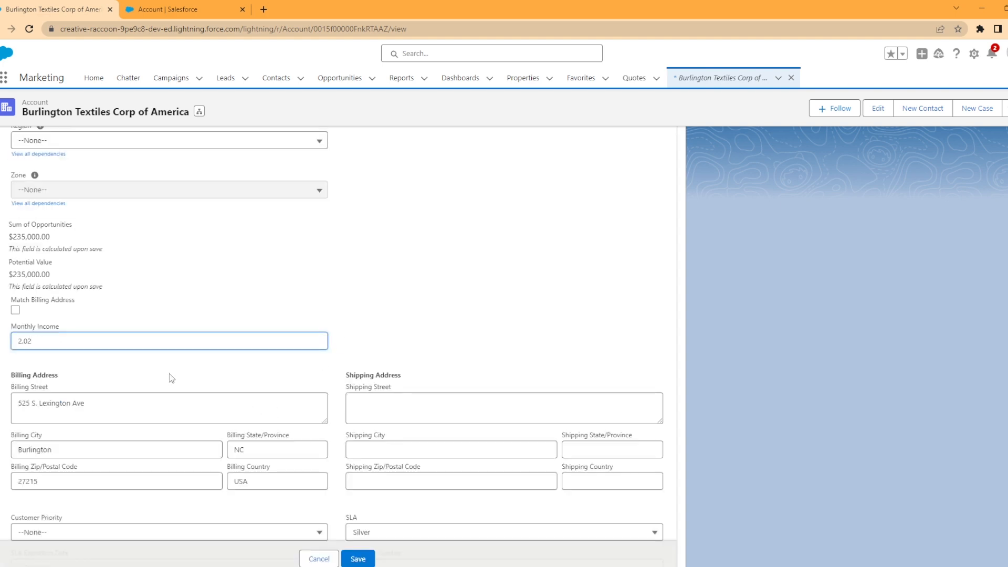
{"action": "key", "text": "BackSpace"}
{"action": "key", "text": "BackSpace"}
{"action": "key", "text": "BackSpace"}
{"action": "key", "text": "BackSpace"}
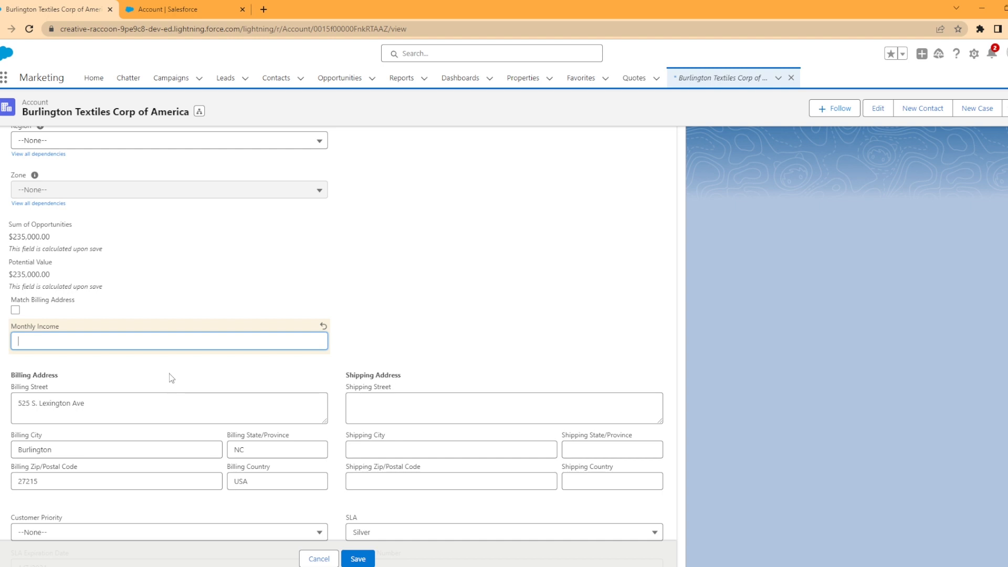
{"action": "type", "text": "2.301"}
{"action": "left_click", "coordinate": [339, 336]}
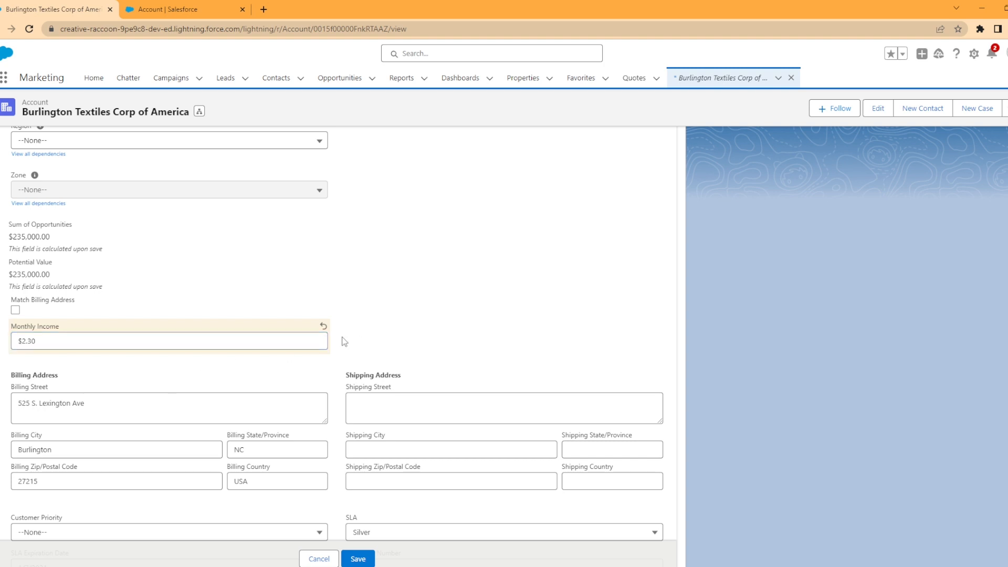
{"action": "left_click", "coordinate": [51, 337]}
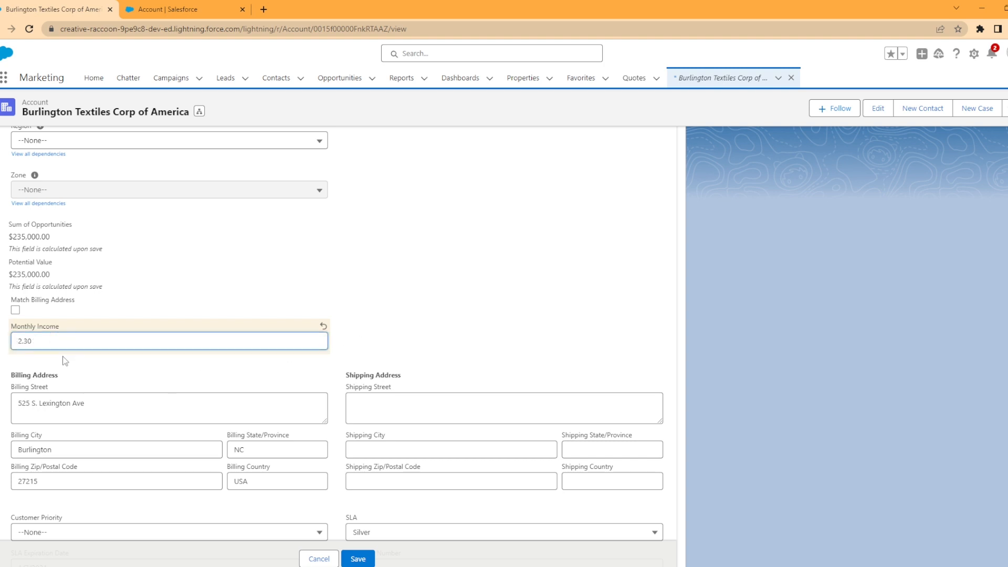
{"action": "left_click", "coordinate": [432, 292]}
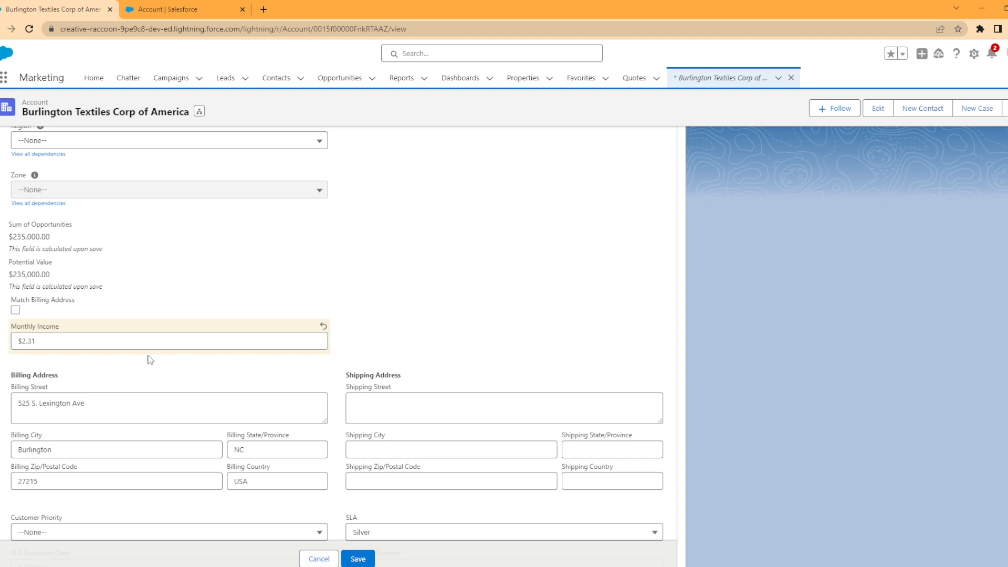